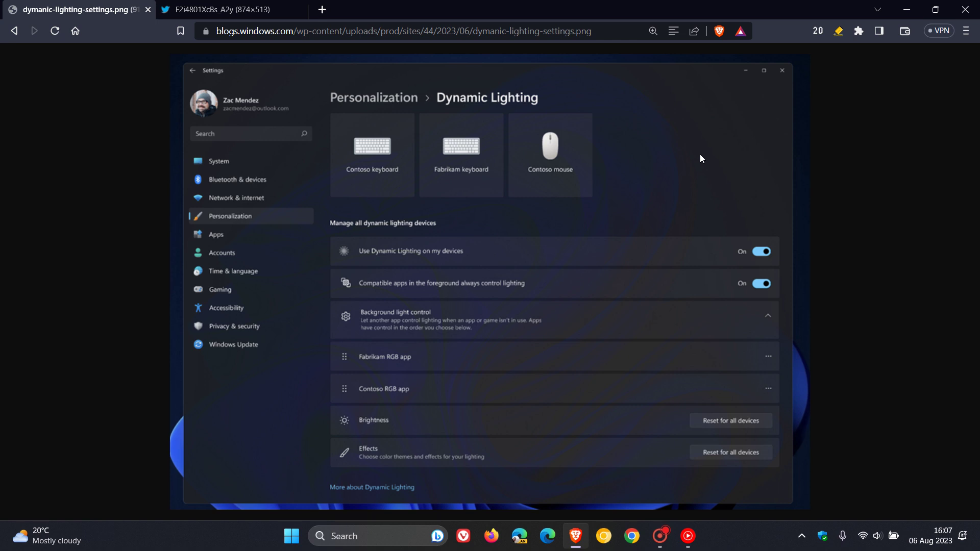
click(242, 10)
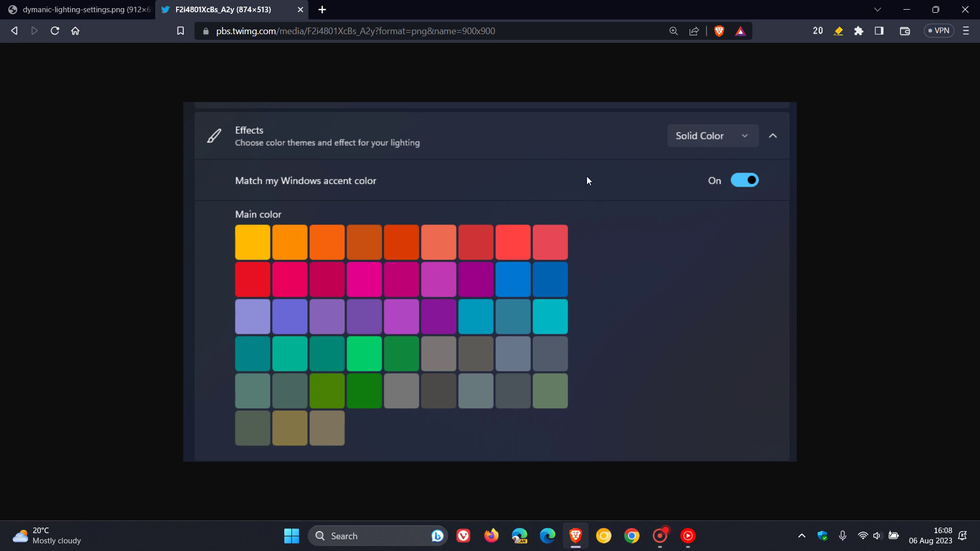
click(84, 9)
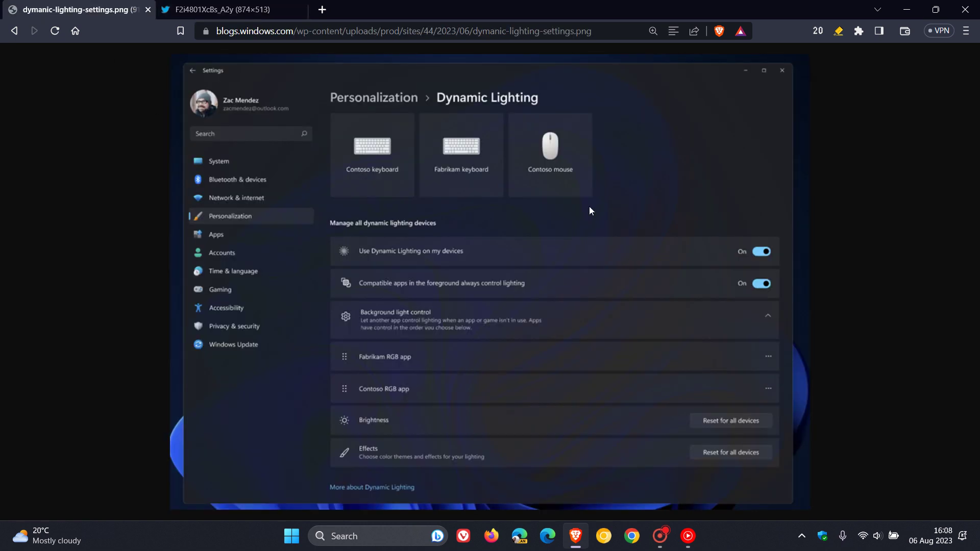
click(249, 13)
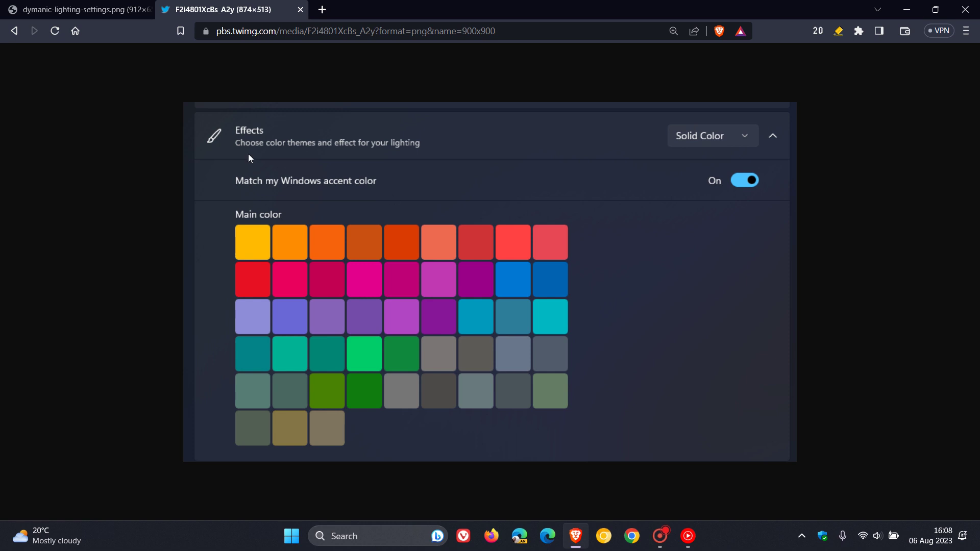
click(106, 16)
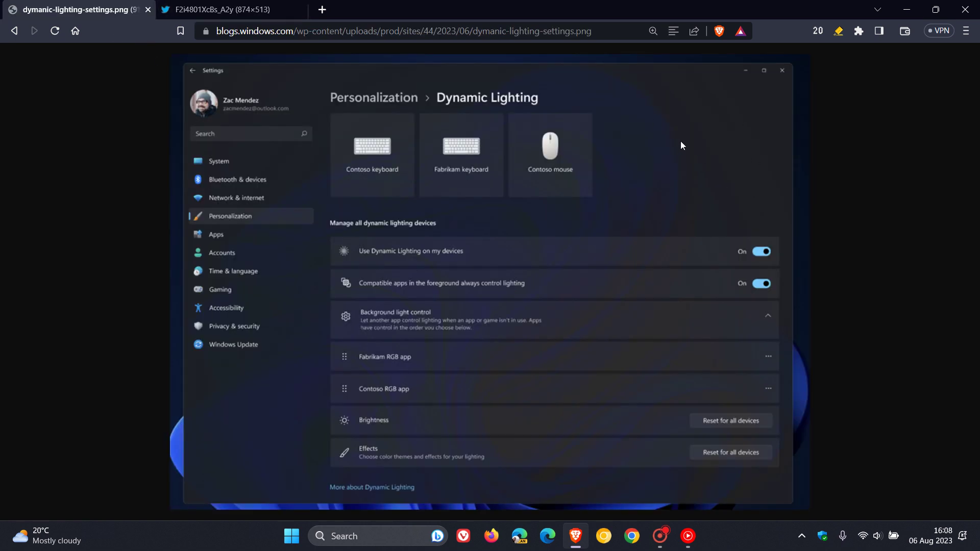